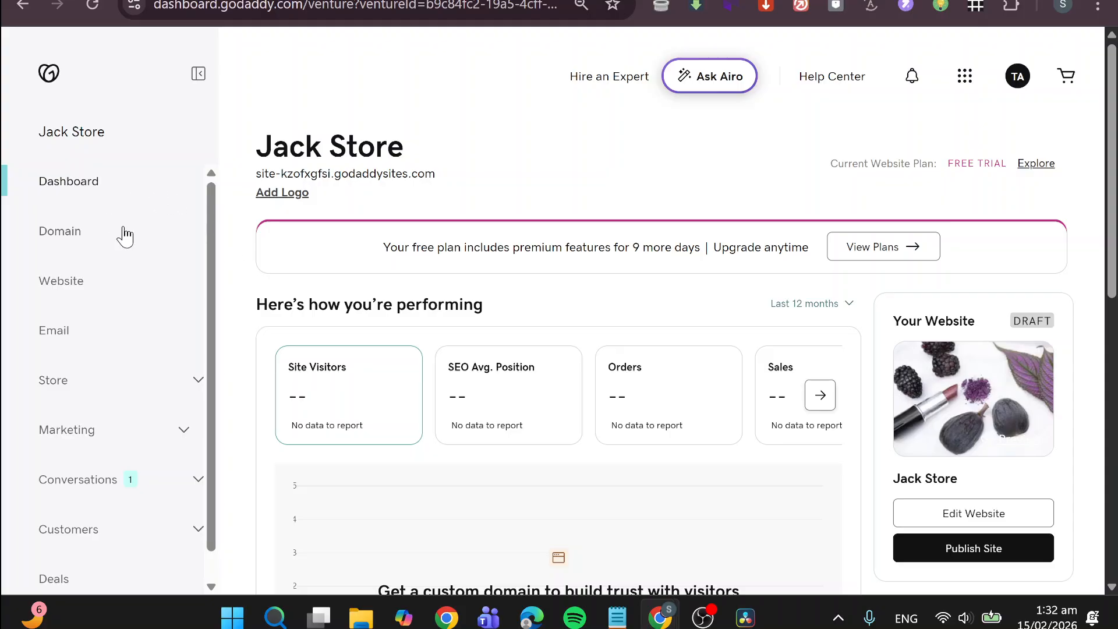
- Look over the website's next steps and open the Jack Store site for editing
left_click(61, 281)
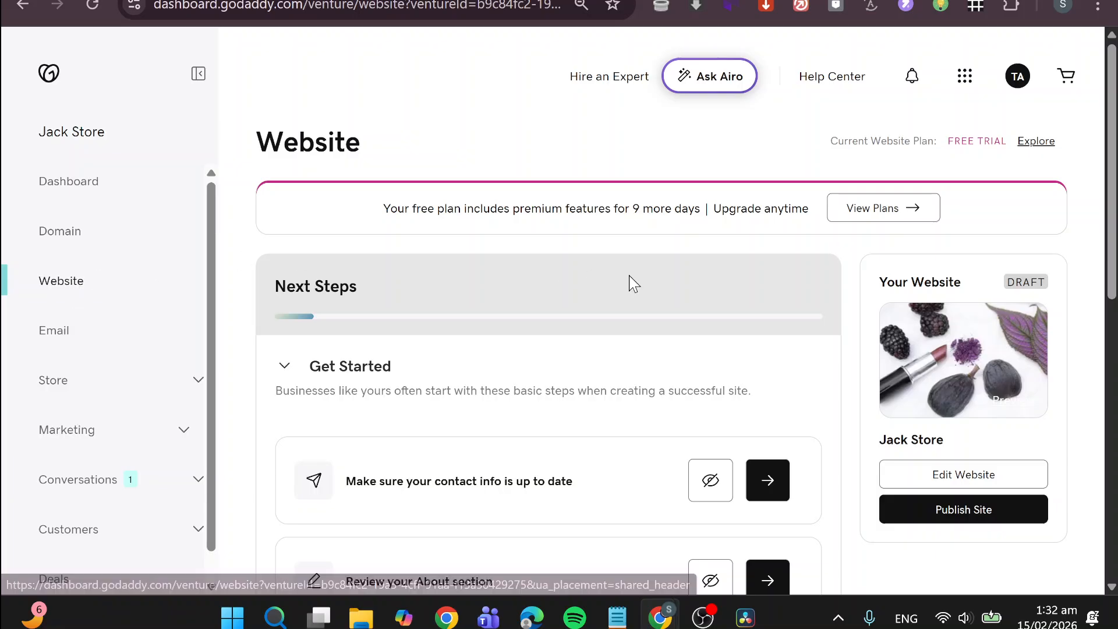
scroll(630, 282, "down", 7)
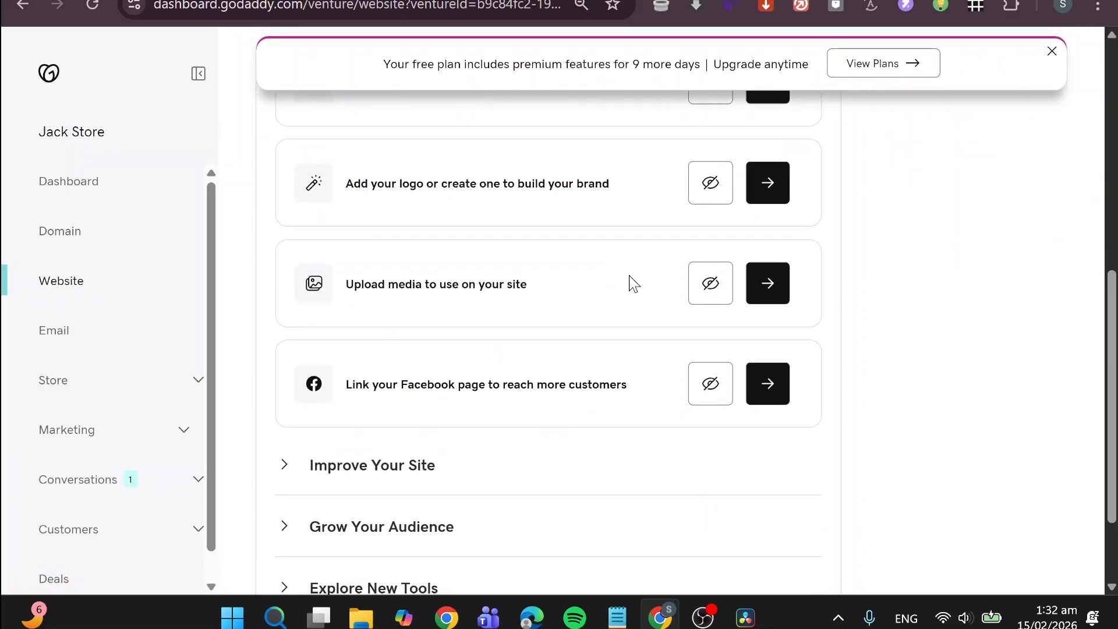
scroll(633, 283, "up", 8)
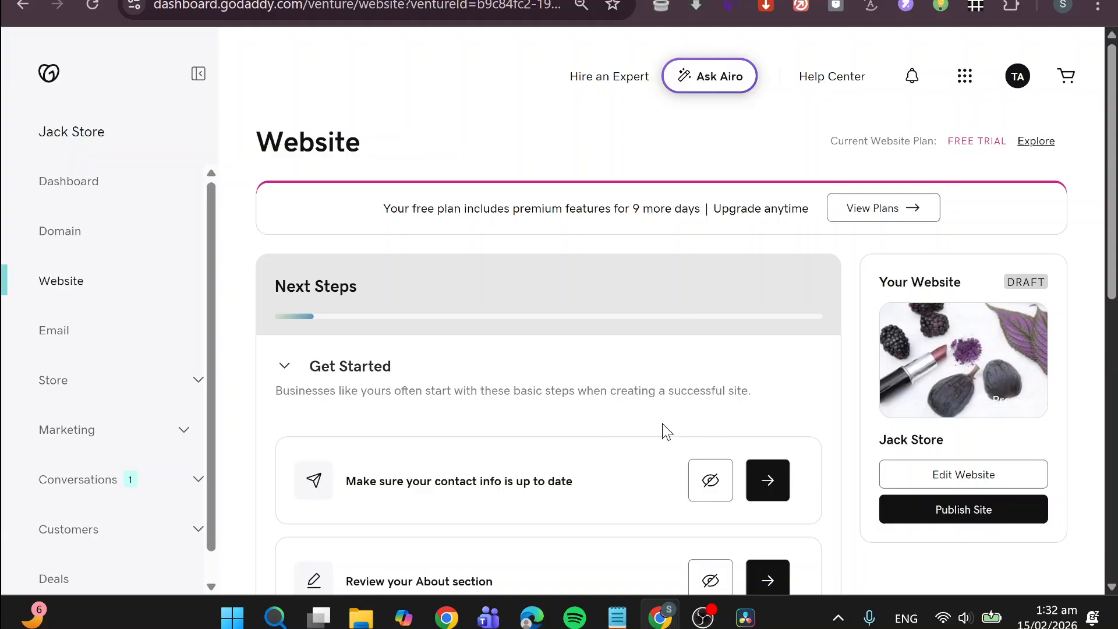
left_click(968, 483)
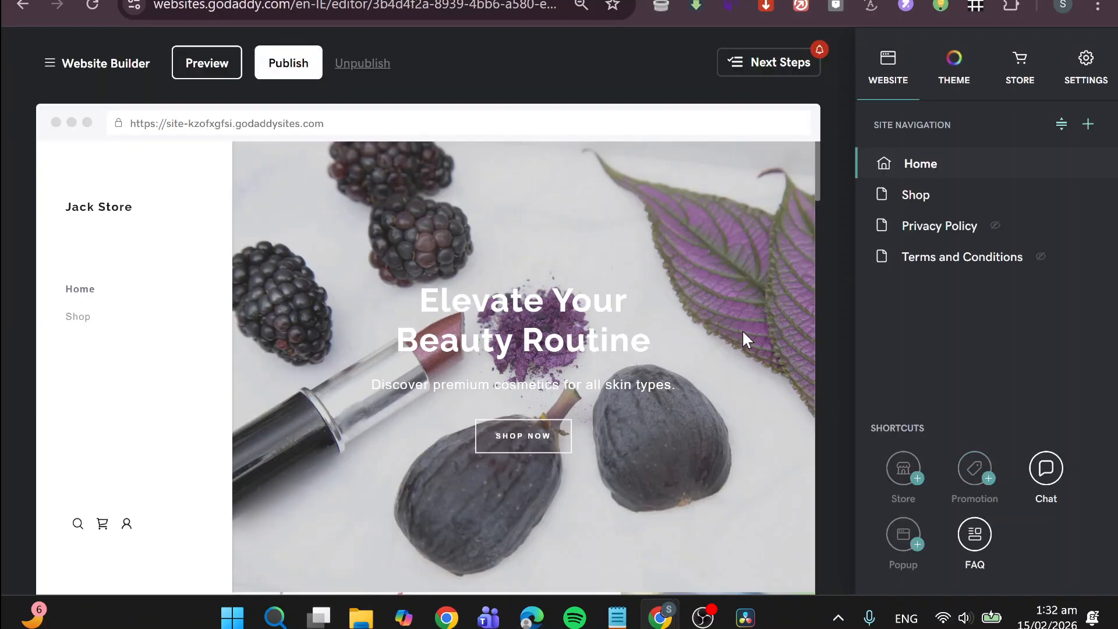
- Select the middle nail polish image in the home page gallery to show its image settings
scroll(742, 332, "down", 2)
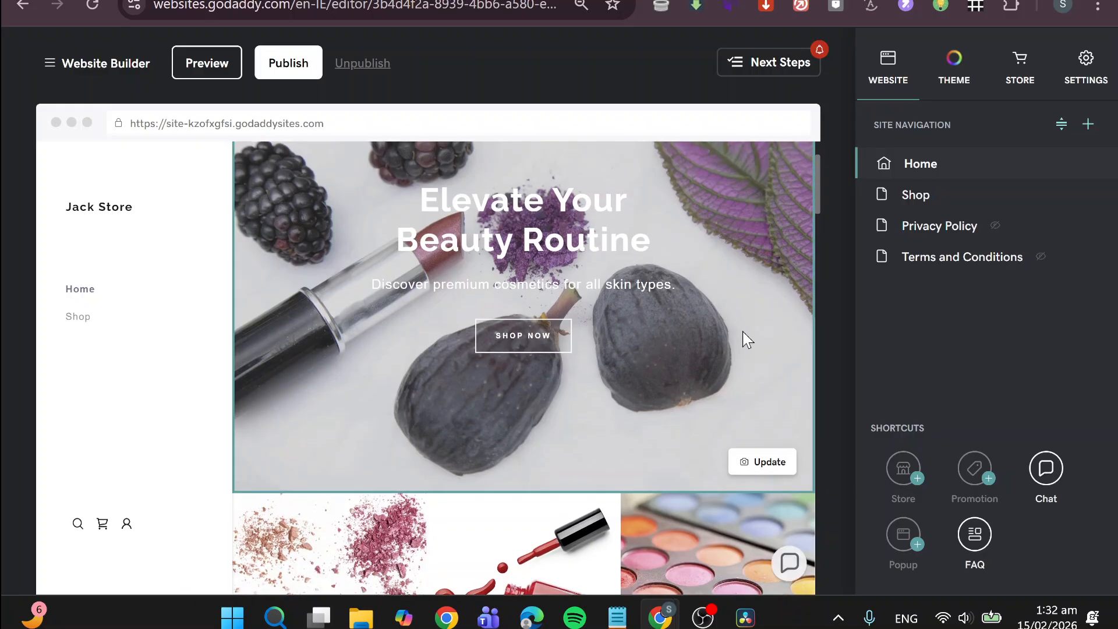
scroll(743, 340, "down", 4)
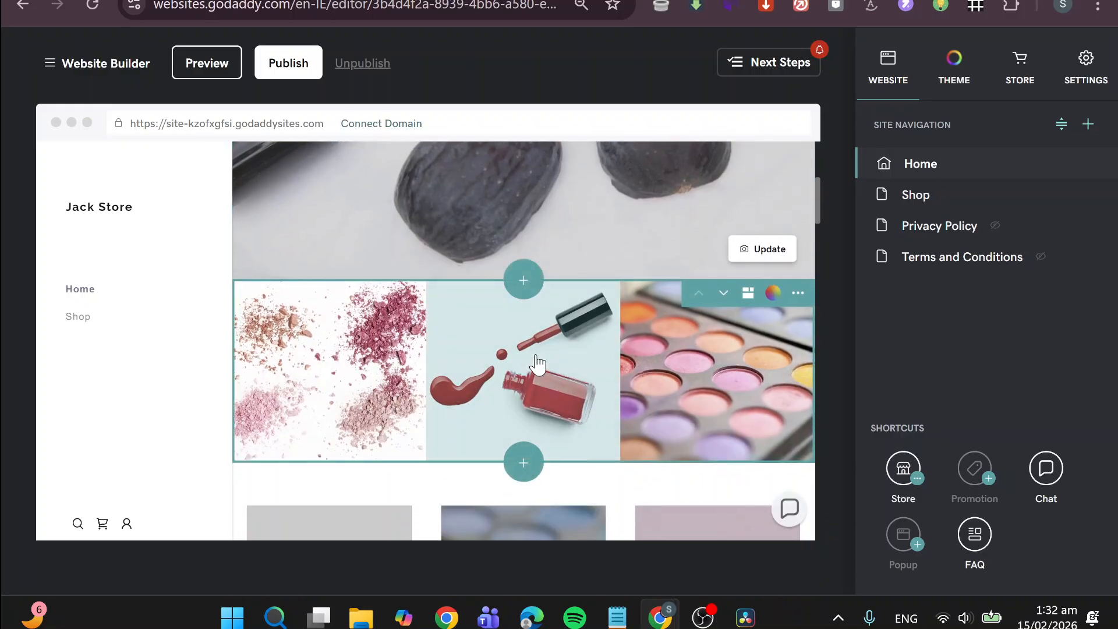
scroll(534, 366, "down", 1)
left_click(536, 364)
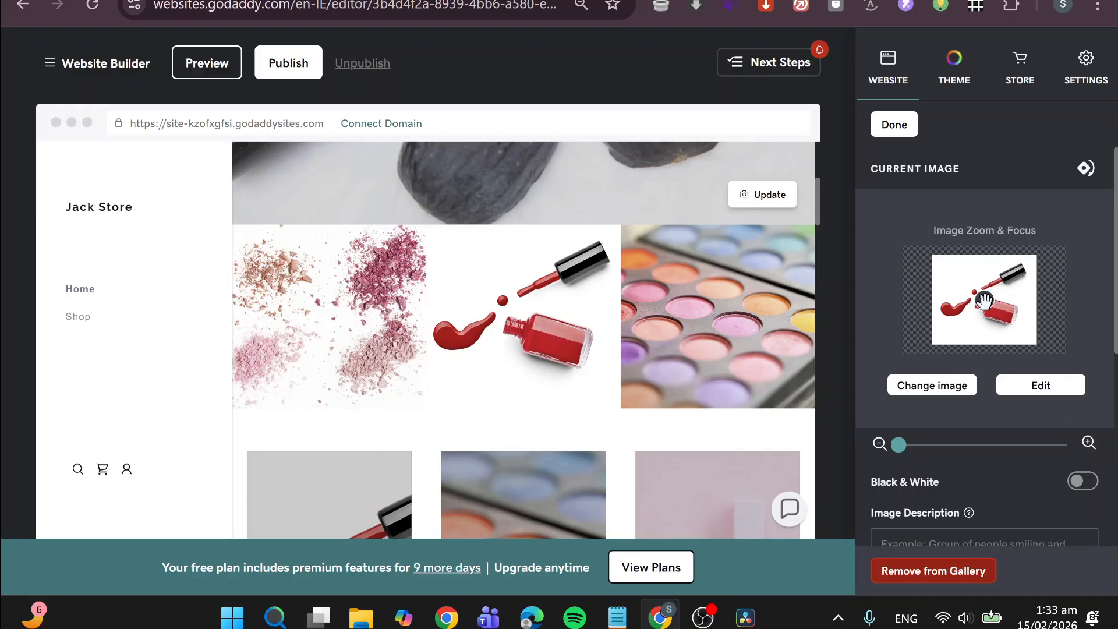
- Set the nail polish image's focus point slightly left of and above its centre, with the zoom near its minimum
left_click_drag(984, 303, 946, 318)
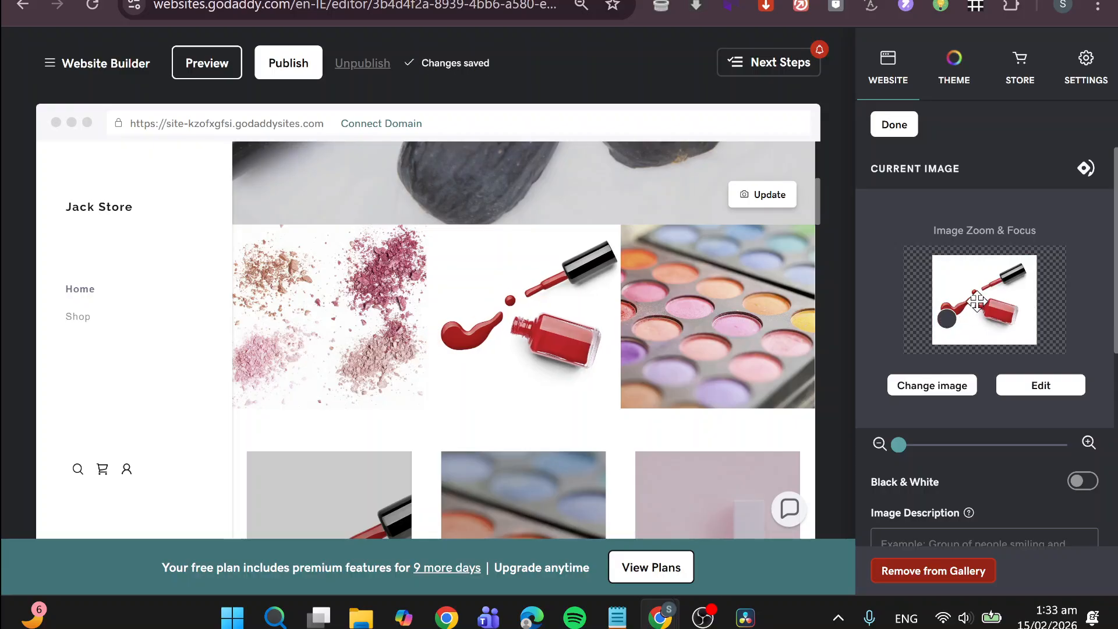
left_click_drag(950, 322, 976, 299)
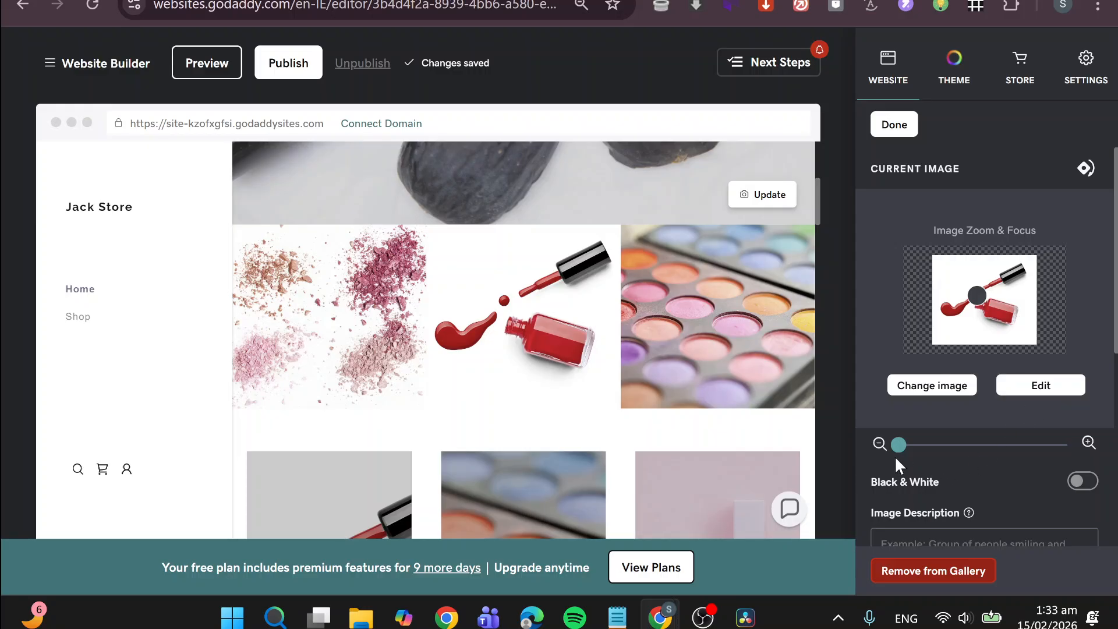
mouse_move(898, 445)
left_mouse_down()
mouse_move(921, 446)
mouse_move(885, 448)
left_mouse_up()
- Turn the Black & White effect on for the nail polish image and switch it back off
scroll(924, 426, "down", 3)
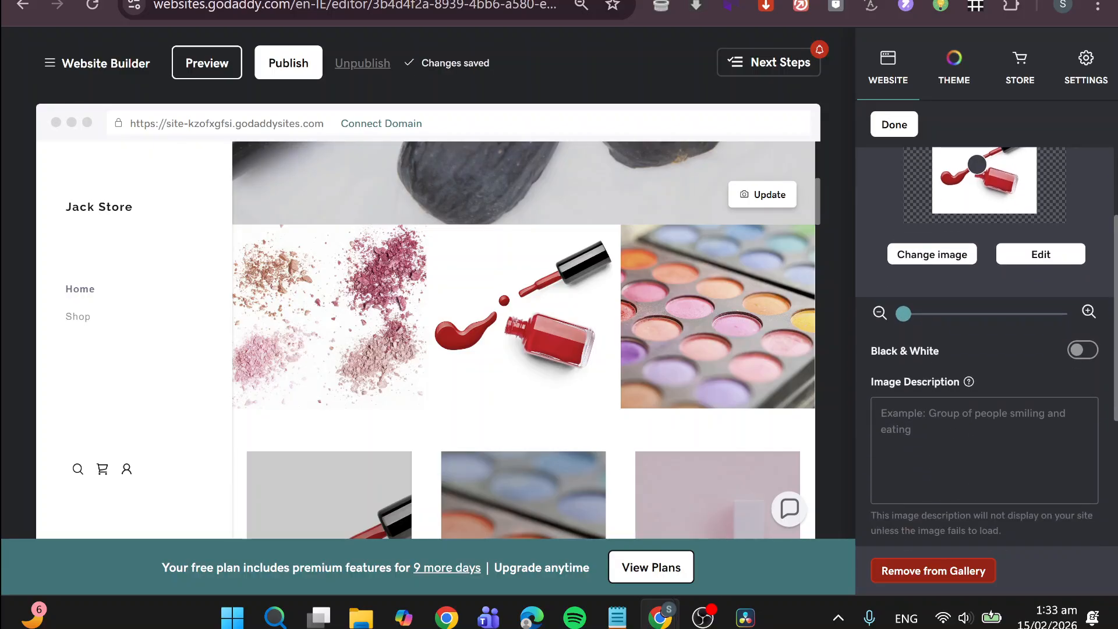
left_click(1083, 351)
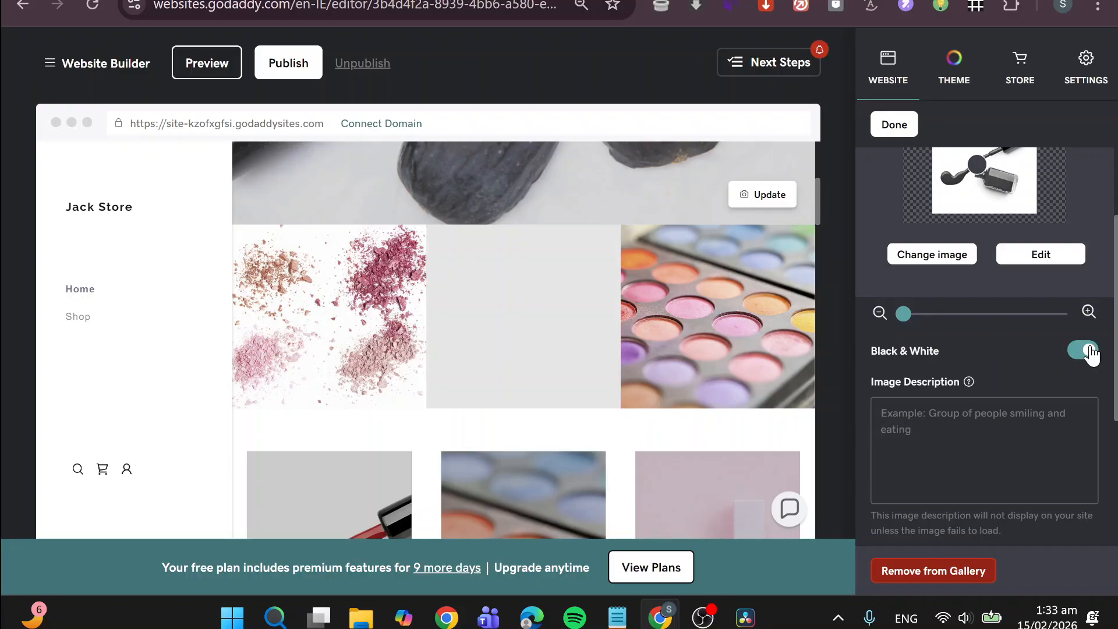
left_click(1082, 350)
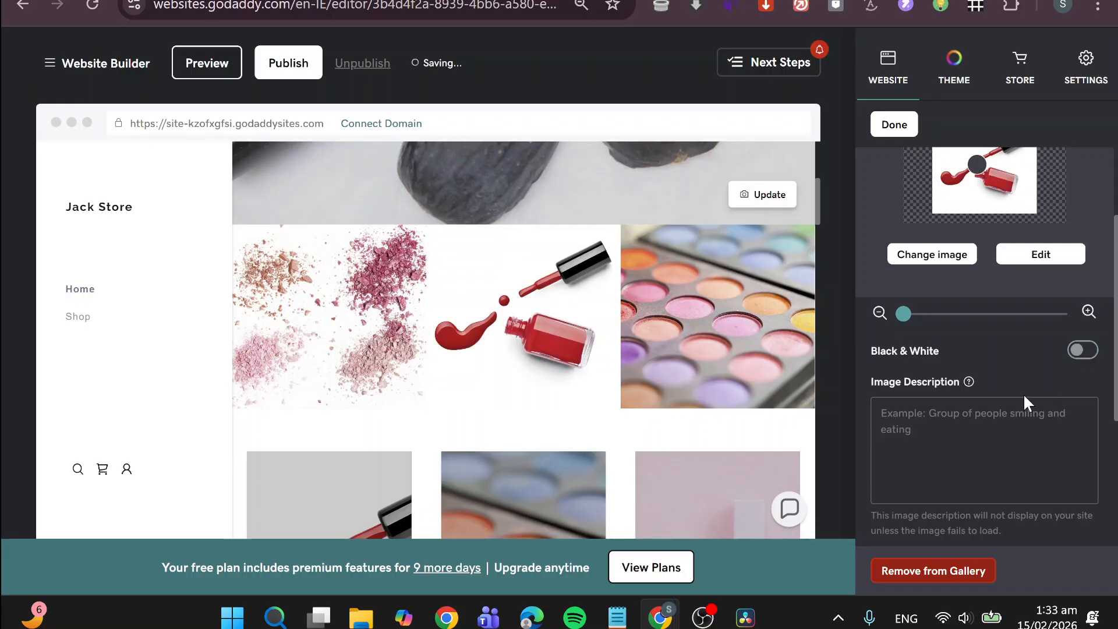
- Rotate the nail polish image through four quarter turns back to its original orientation
scroll(1022, 393, "down", 4)
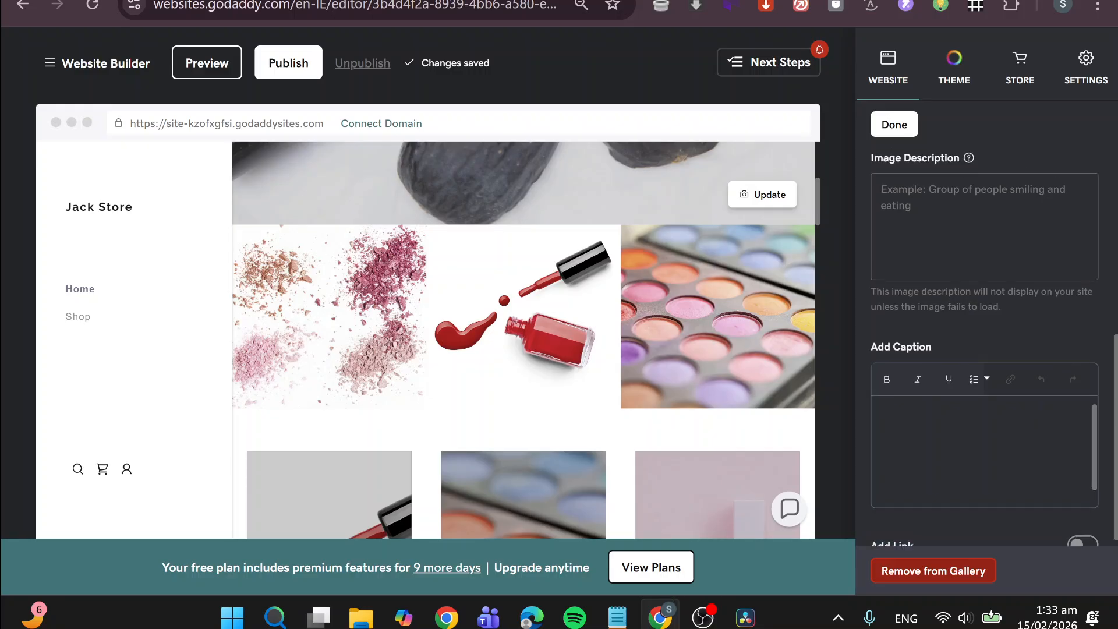
scroll(1022, 393, "up", 6)
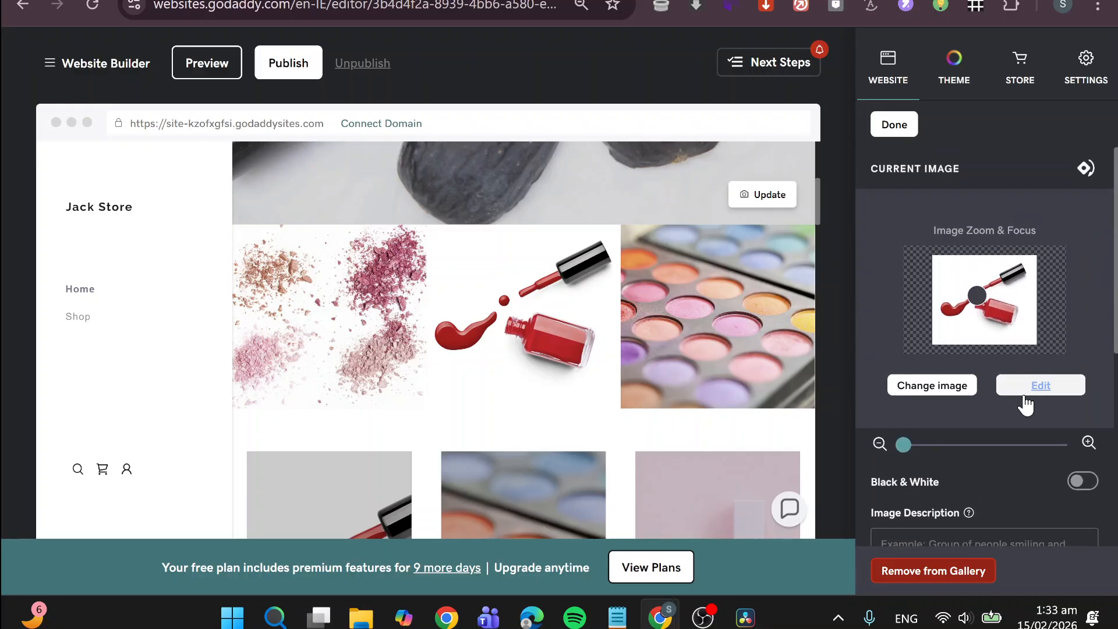
left_click(1086, 169)
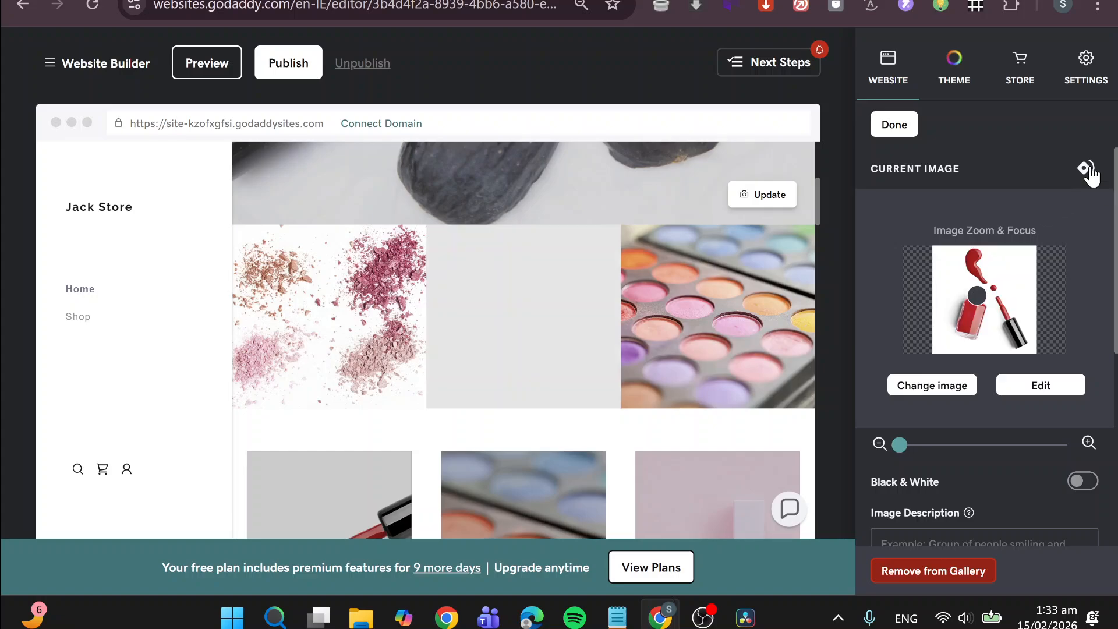
left_click(1086, 169)
left_click(1086, 170)
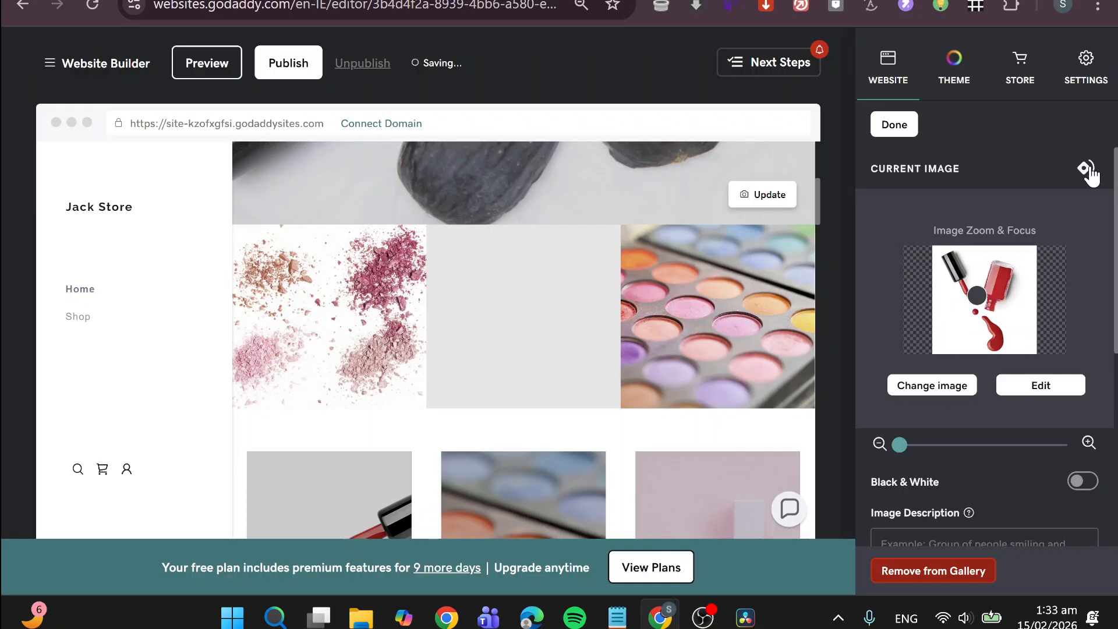
left_click(1086, 169)
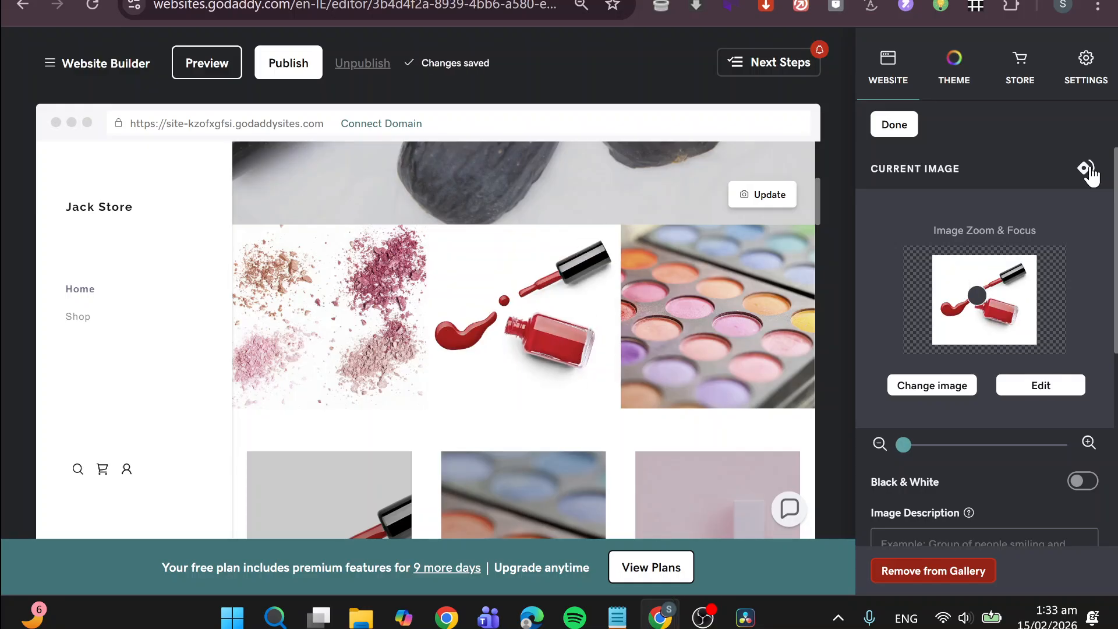
- Open the nail polish image in the full image editor and place a circle outline around the bottle
left_click(1047, 389)
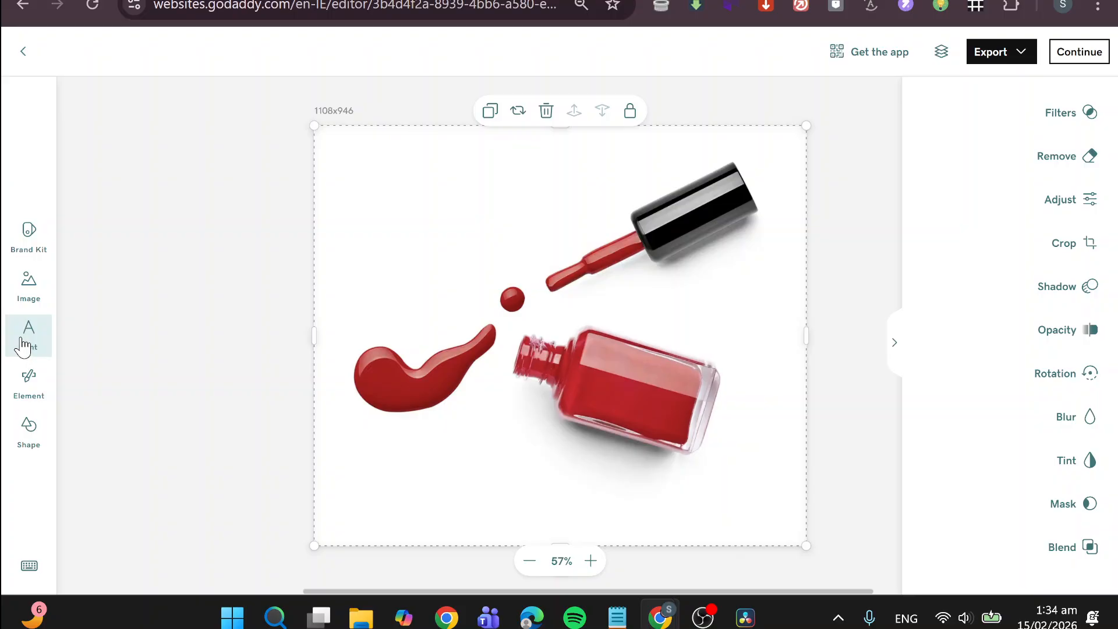
left_click(26, 425)
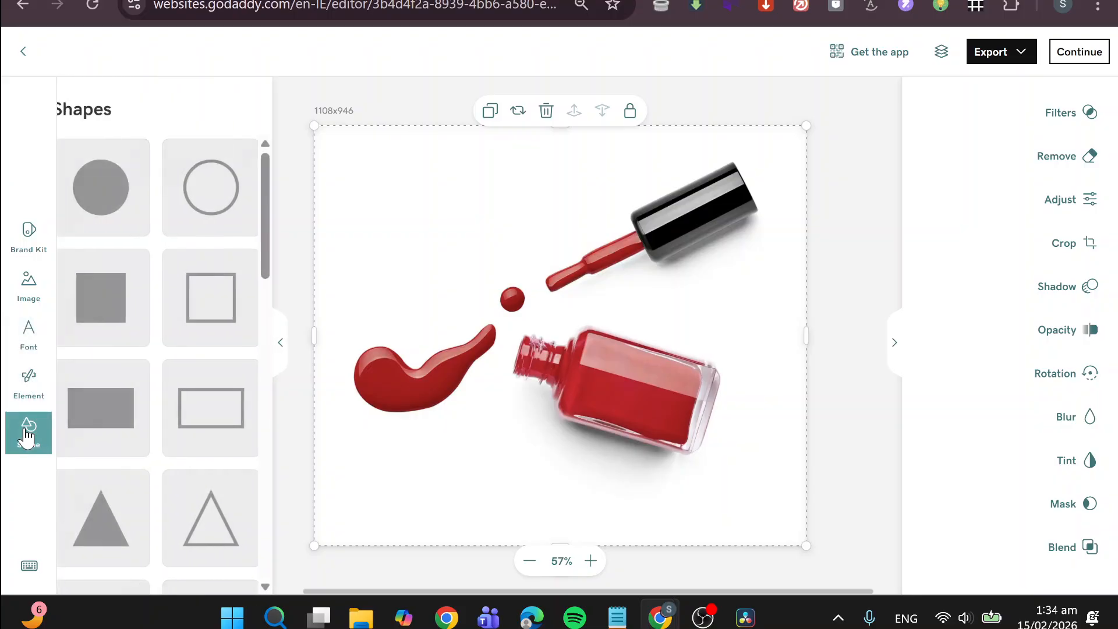
left_click(234, 229)
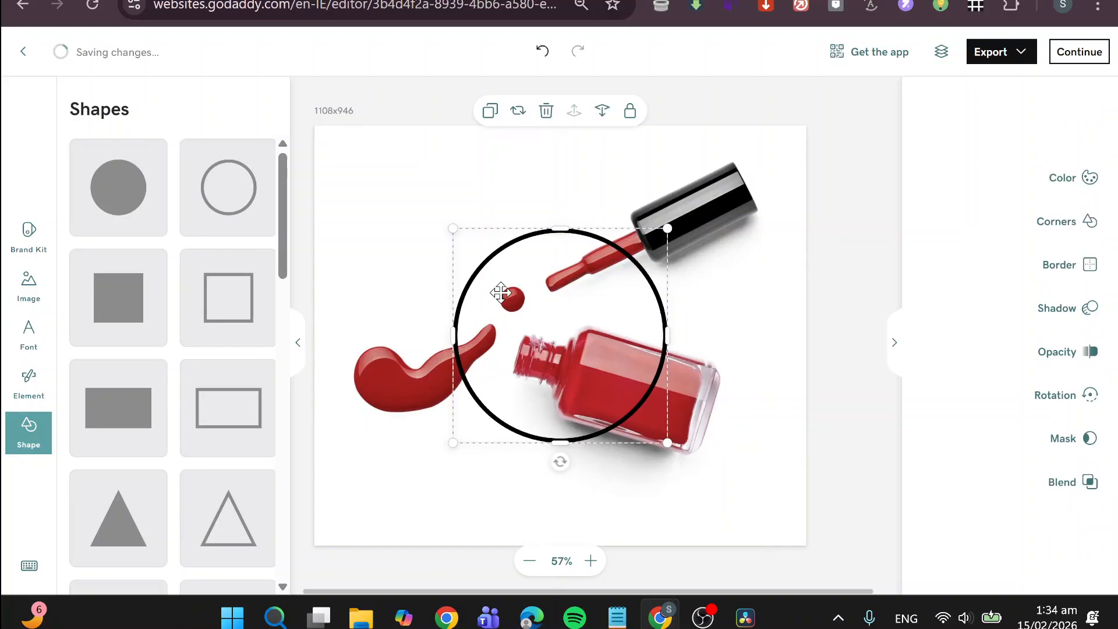
left_click_drag(501, 292, 557, 341)
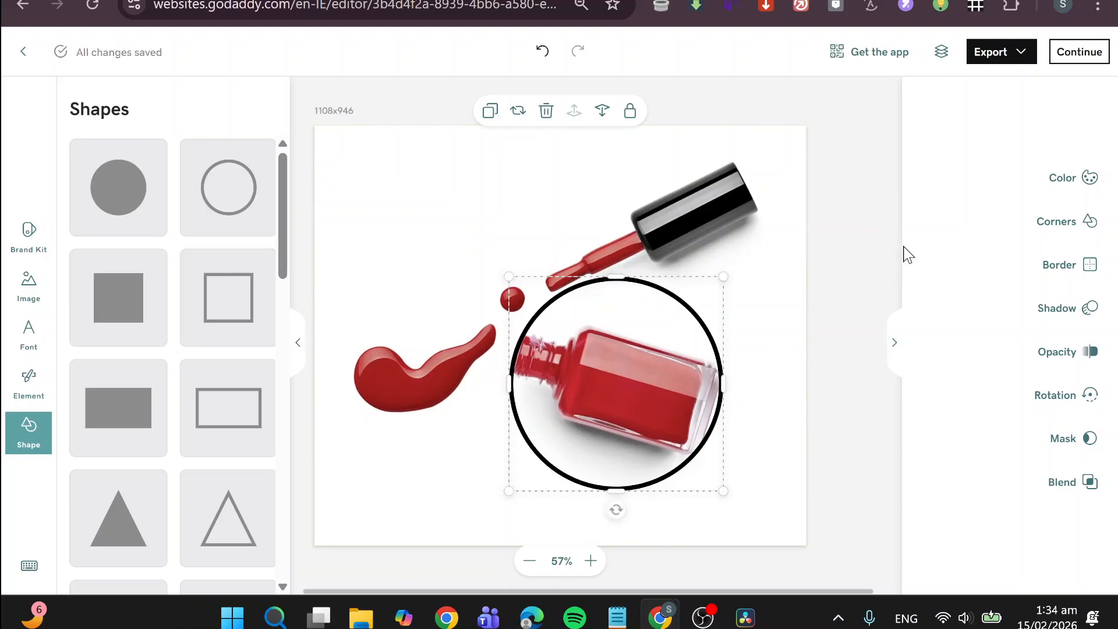
- Try a colour fill on the circle, turn it off again and delete the circle
left_click(1098, 180)
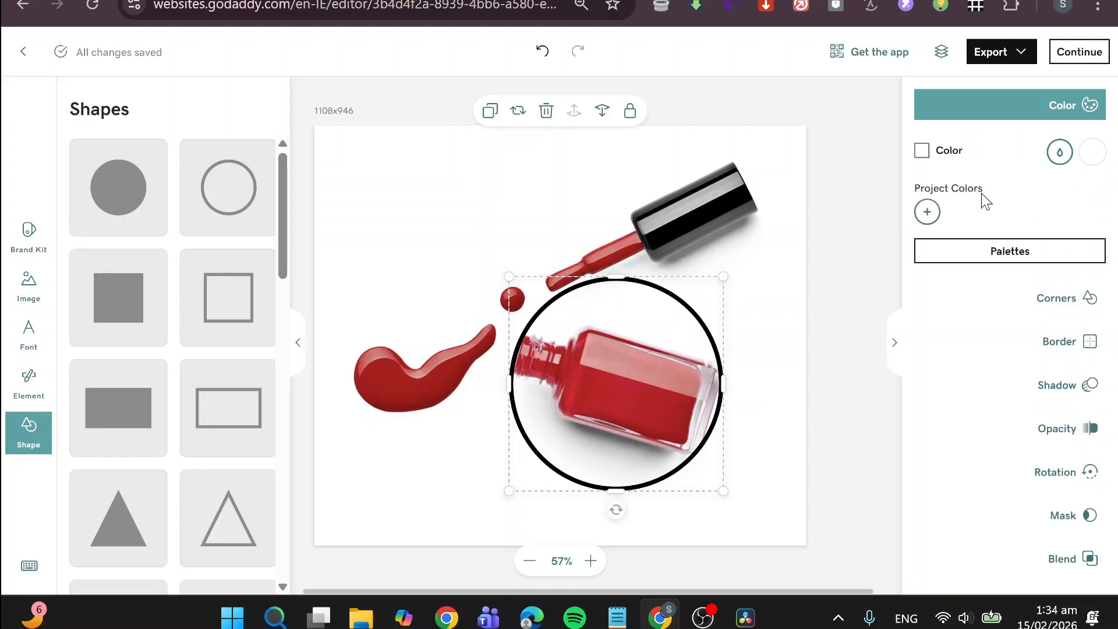
left_click(922, 151)
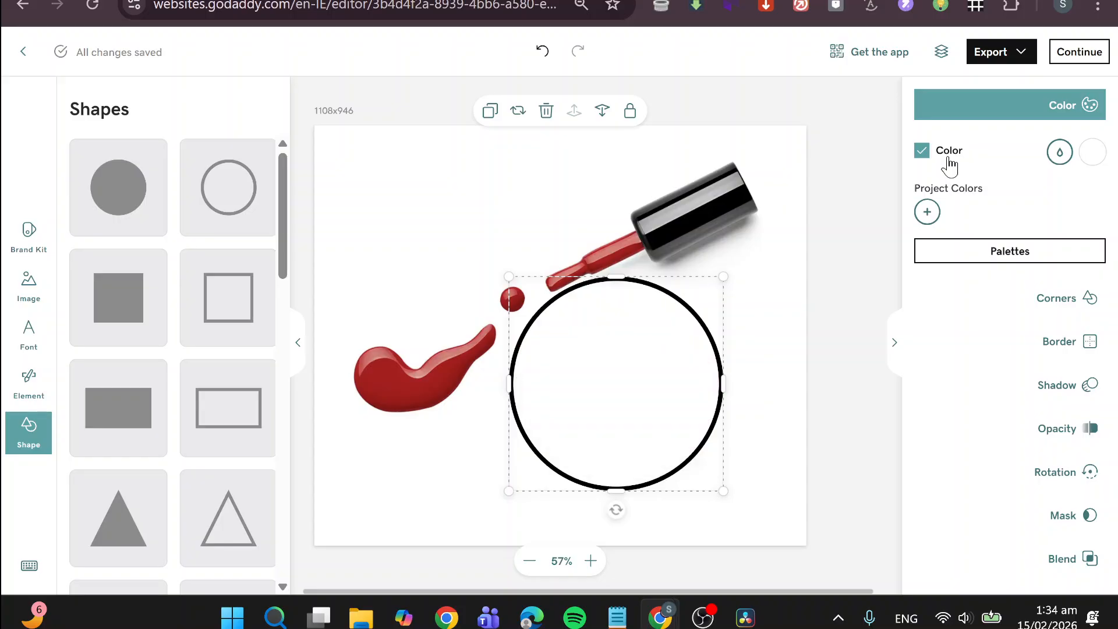
left_click(948, 158)
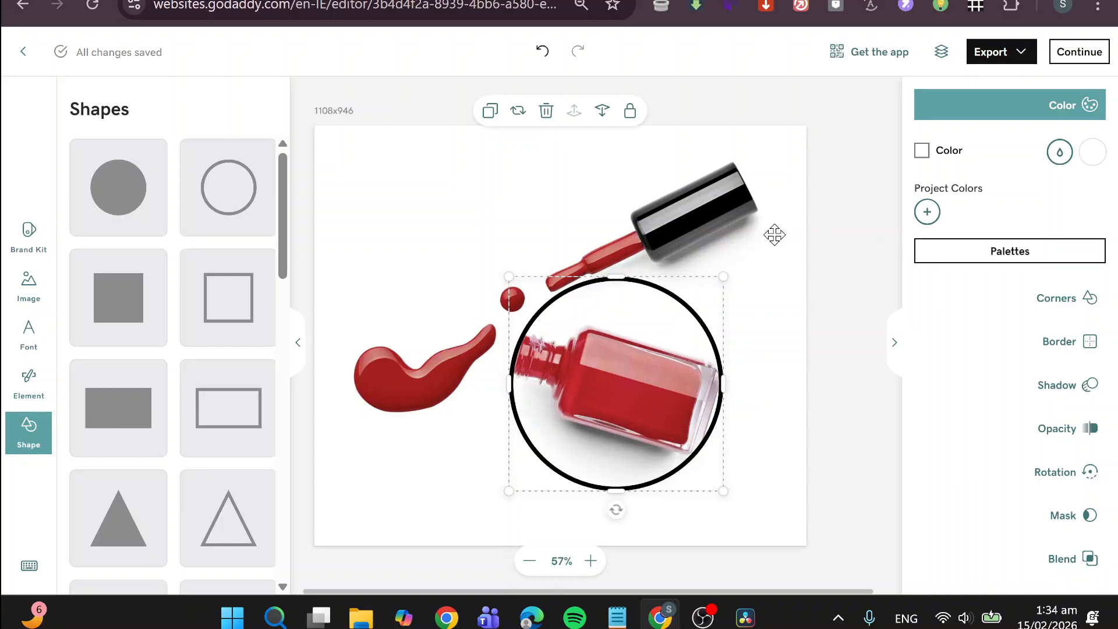
left_click(544, 115)
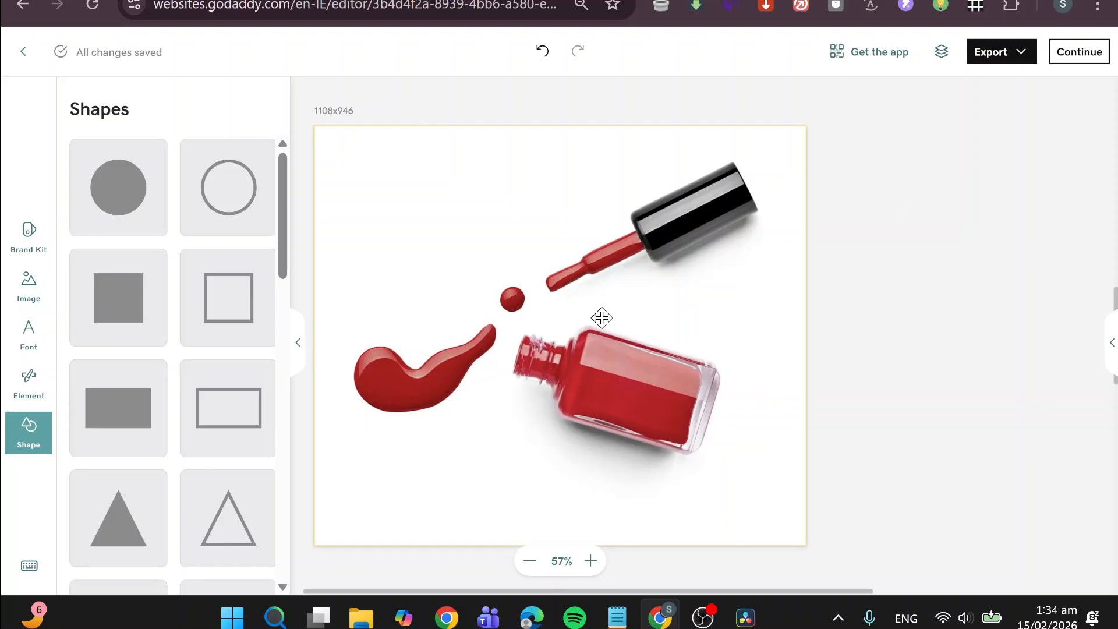
- View the export settings with the JPEG and PNG file types and close them without exporting
left_click(1013, 65)
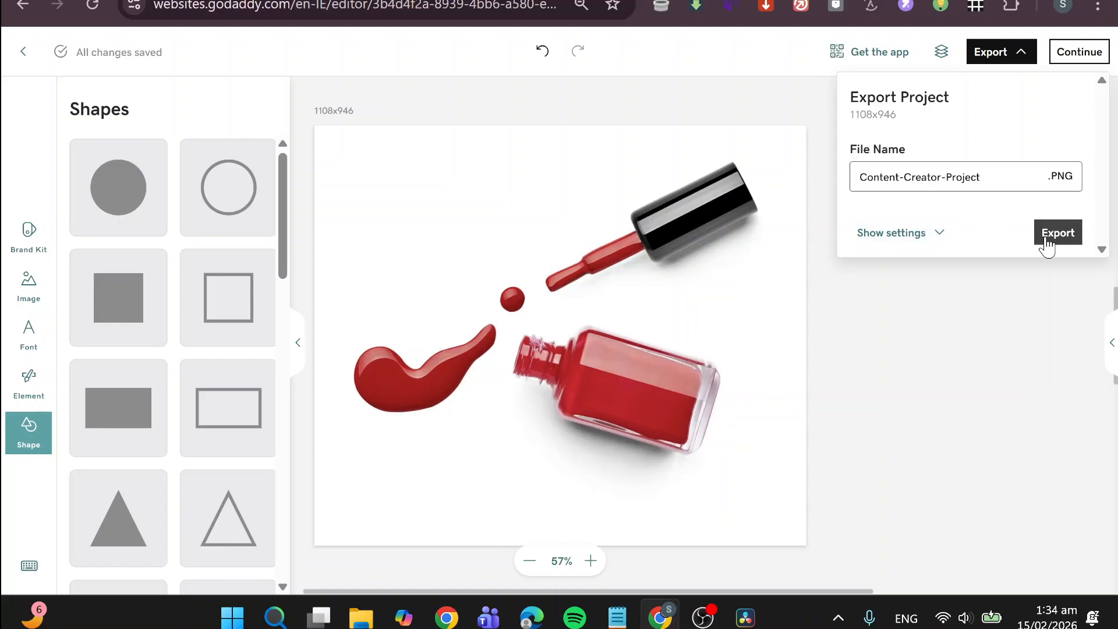
left_click(931, 236)
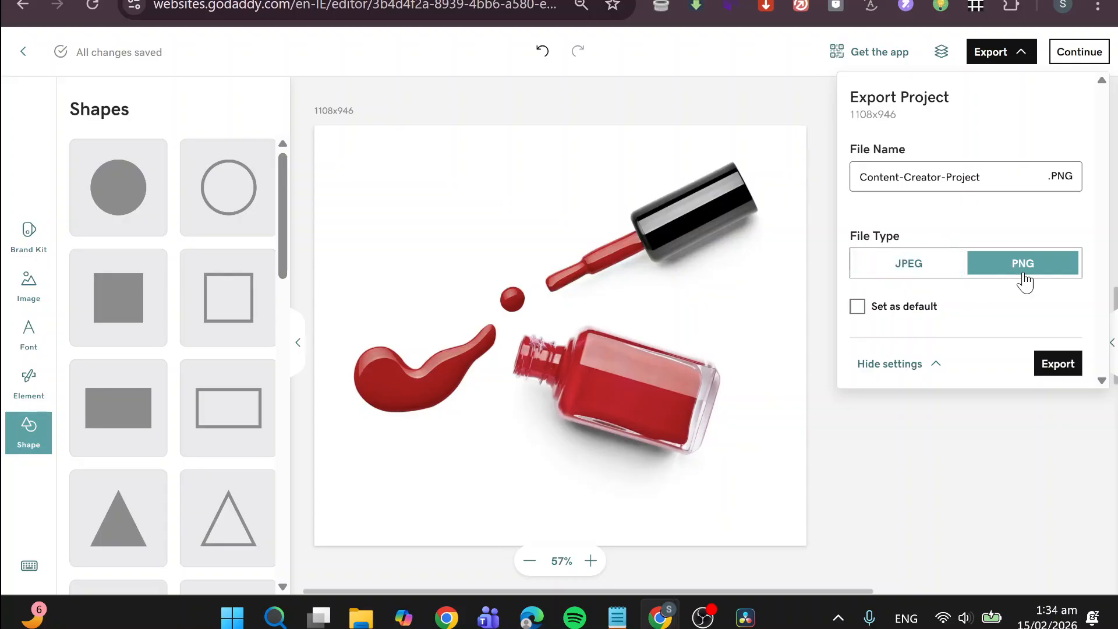
left_click(919, 464)
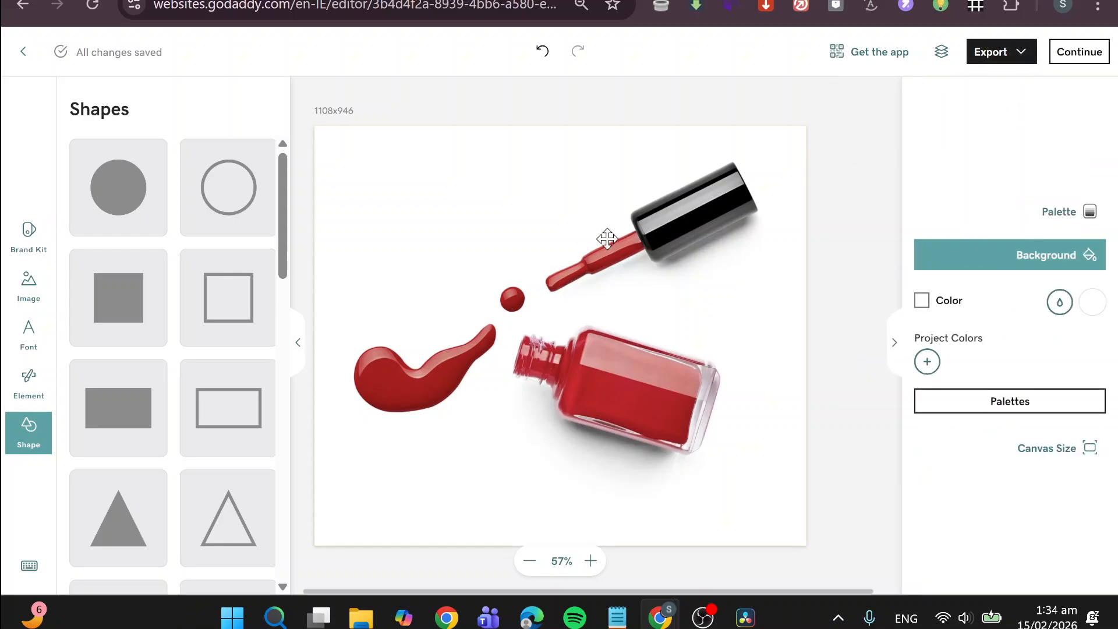
- Start leaving the image editor, choose to continue editing instead, and view the Brand Kit options
left_click(24, 54)
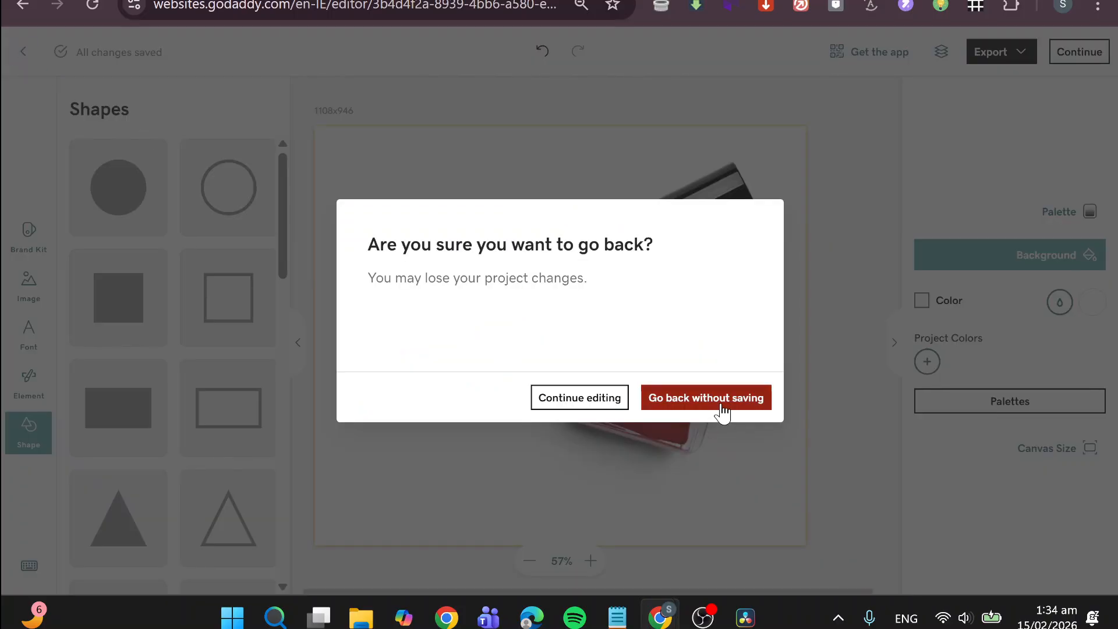
left_click(609, 398)
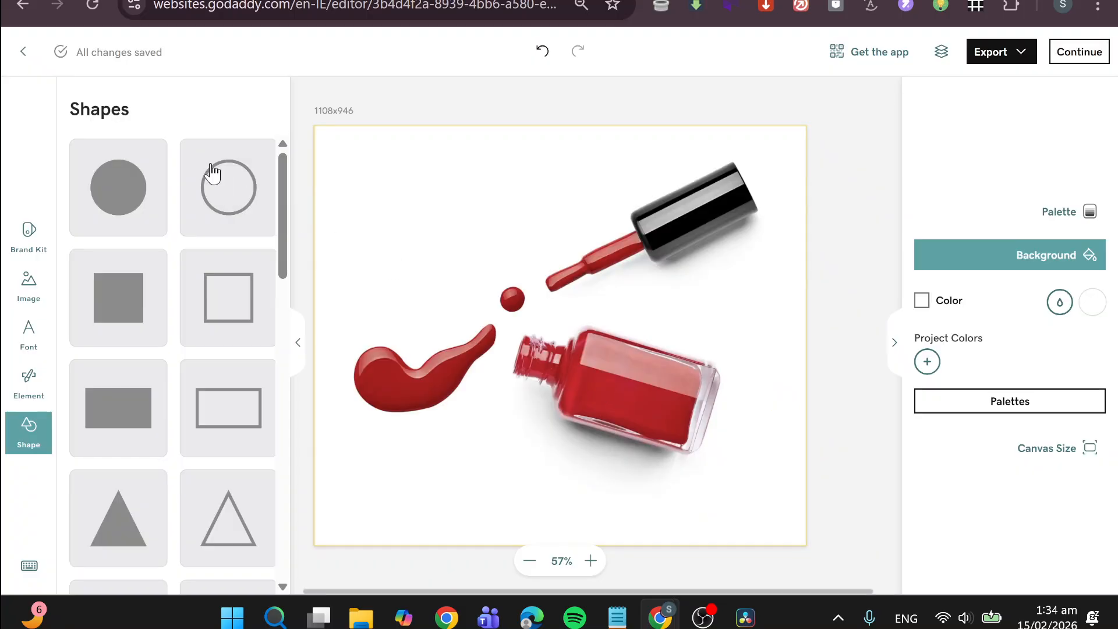
left_click(49, 234)
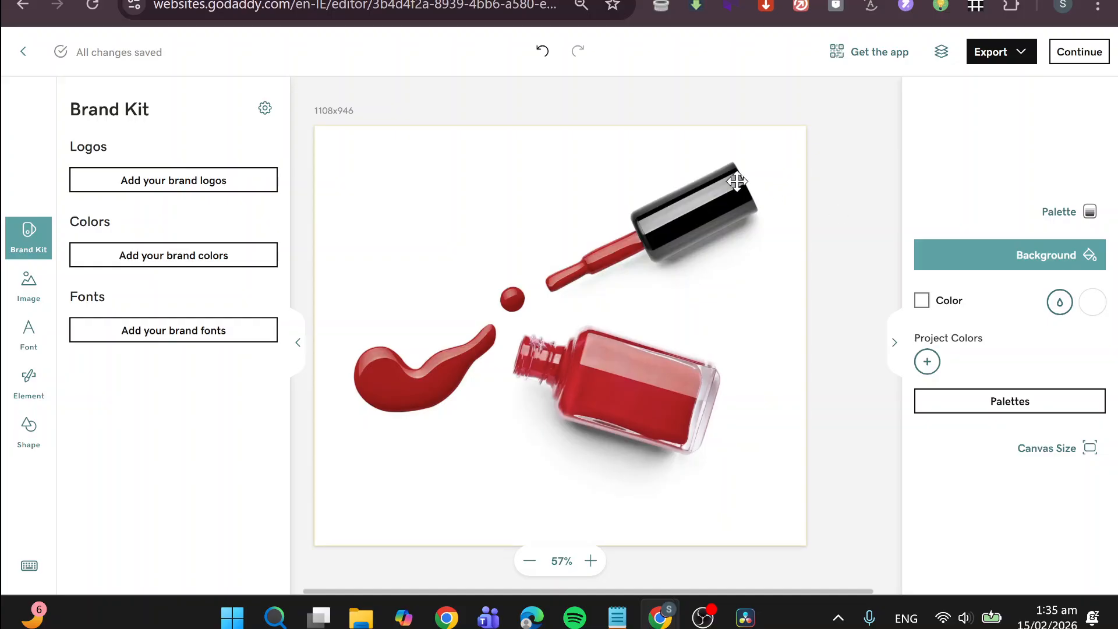
left_click(897, 347)
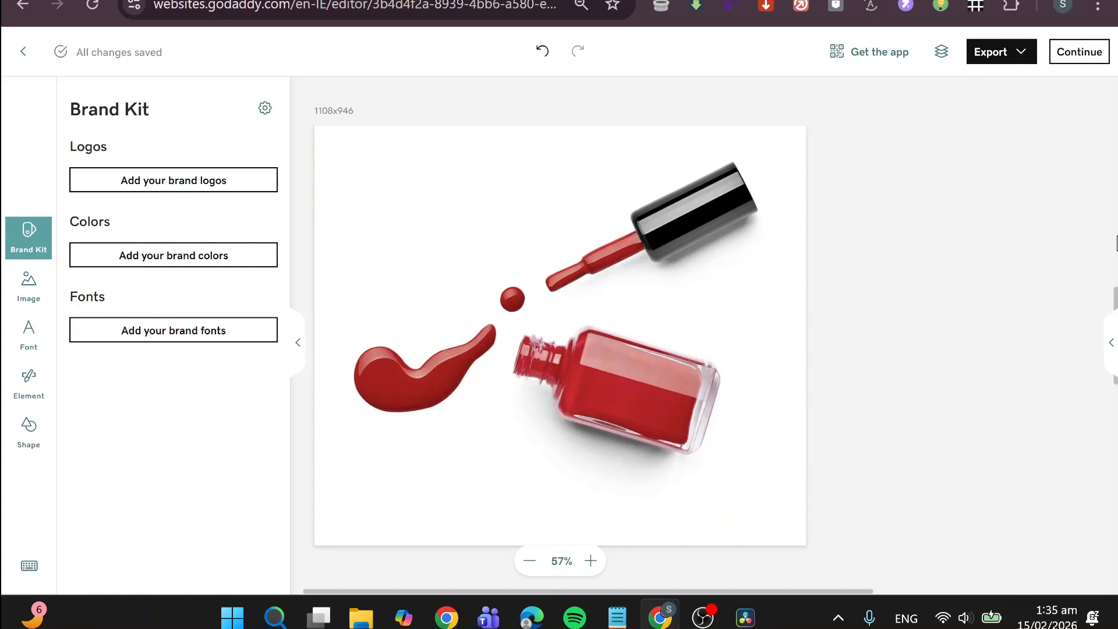
scroll(1043, 306, "up", 3)
scroll(1044, 306, "down", 5)
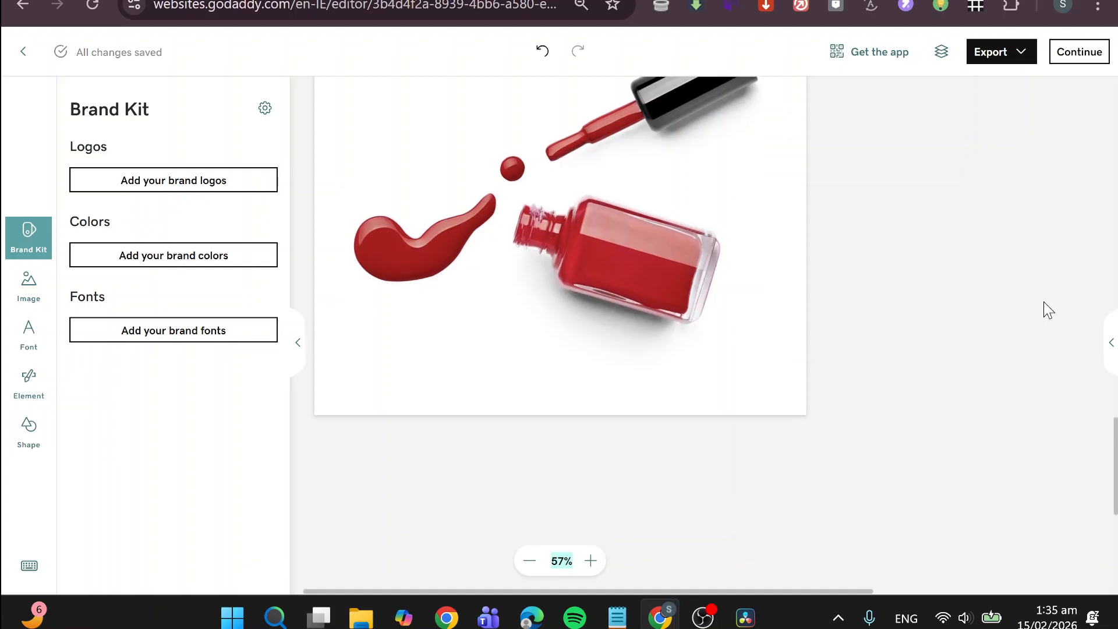
scroll(1044, 301, "up", 2)
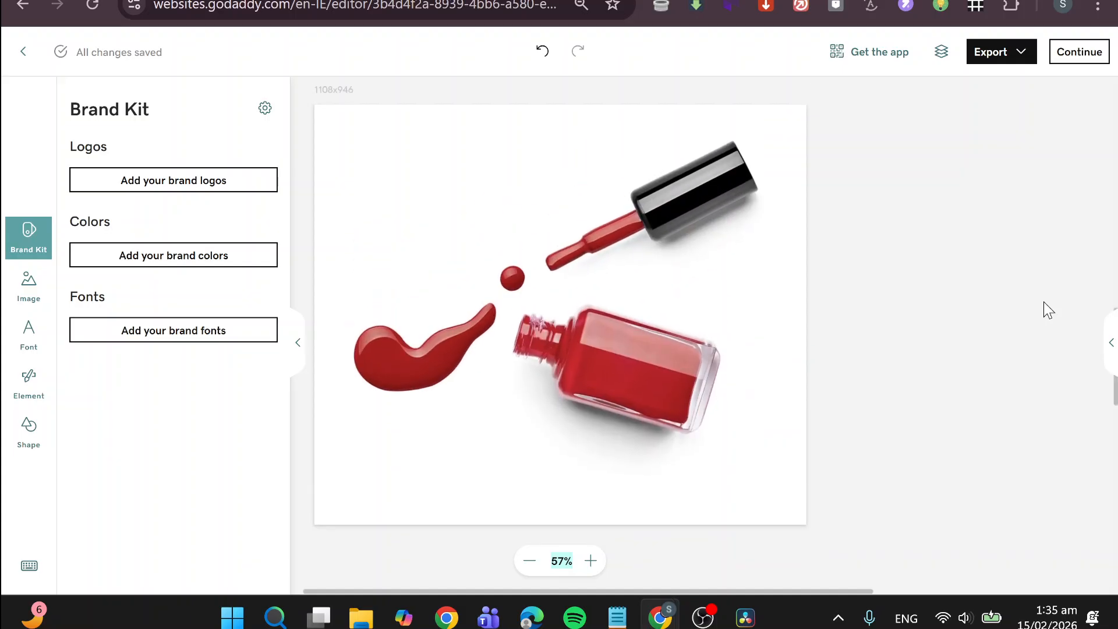
left_click(25, 575)
left_click(26, 575)
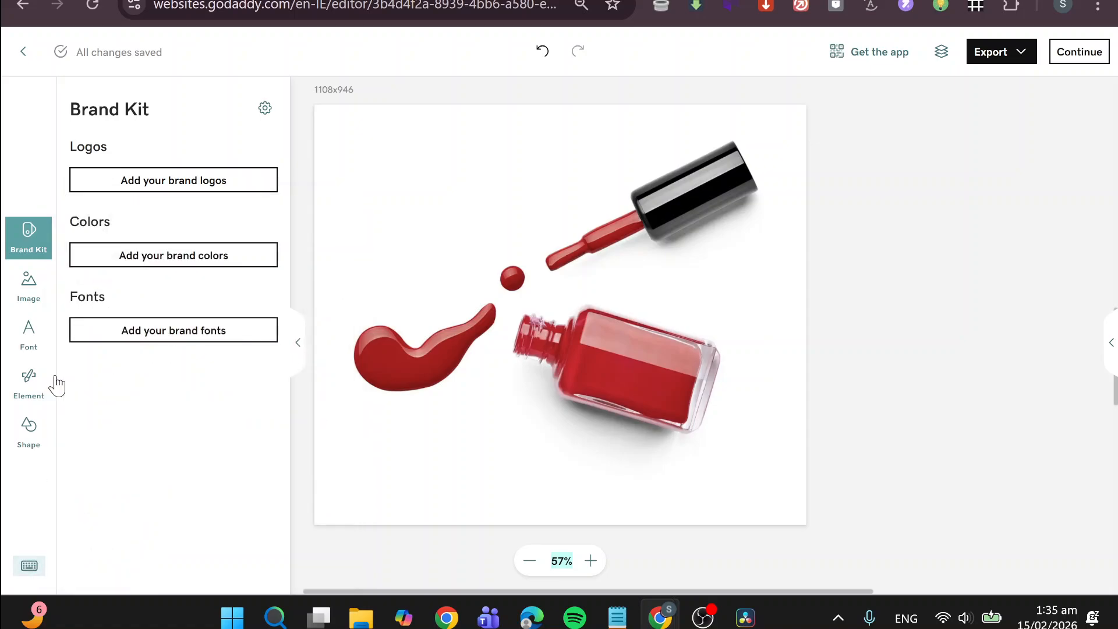
- Leave the image editor without saving the project and return to the site's image settings
left_click(22, 55)
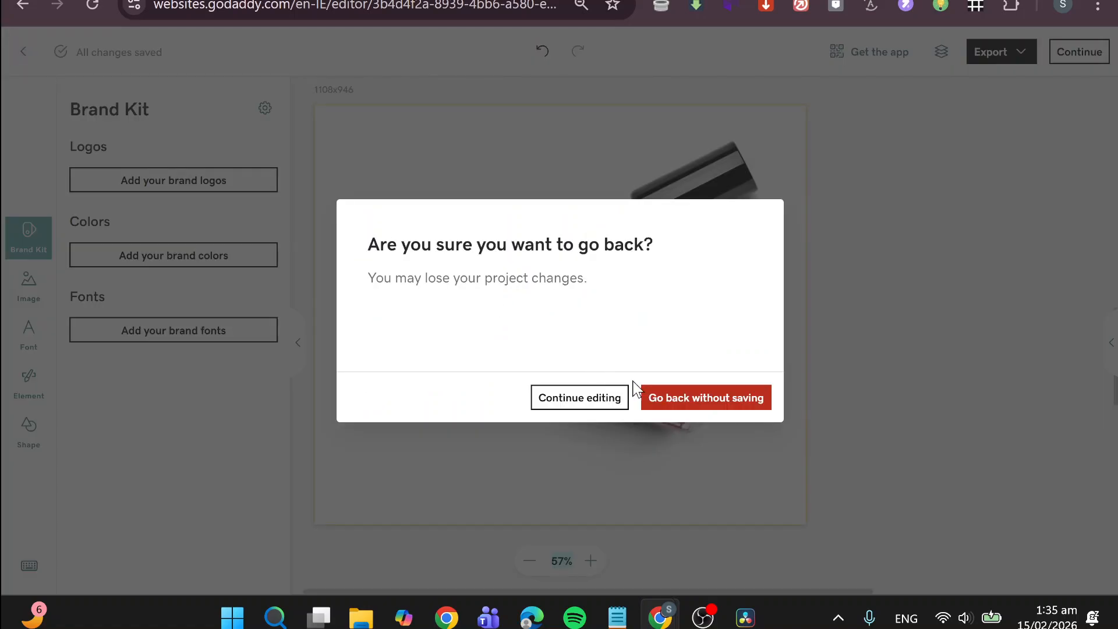
left_click(692, 397)
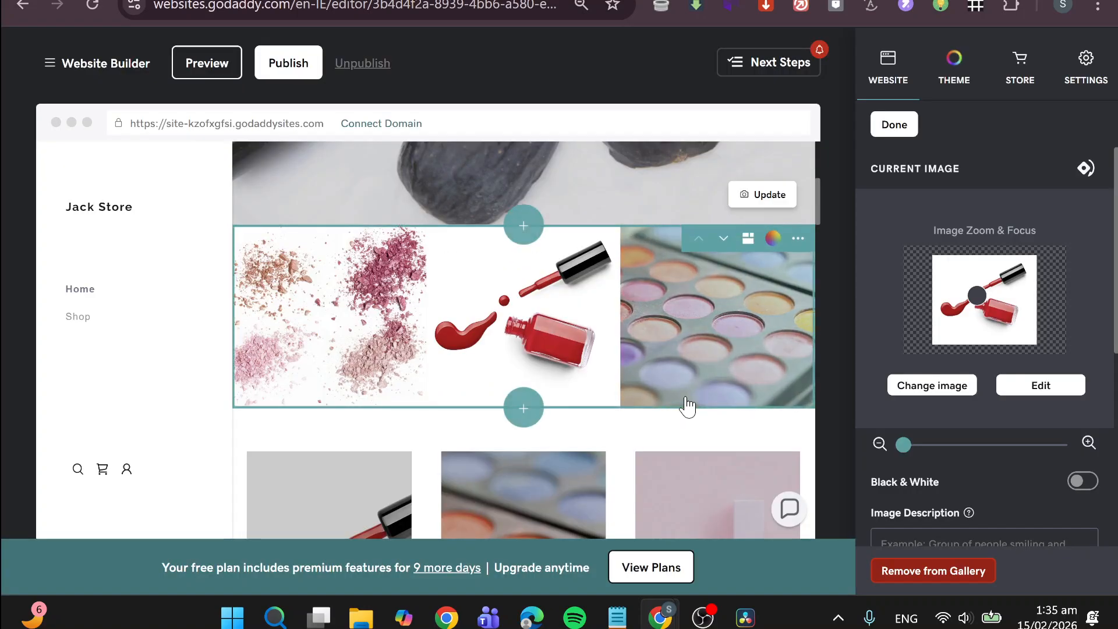